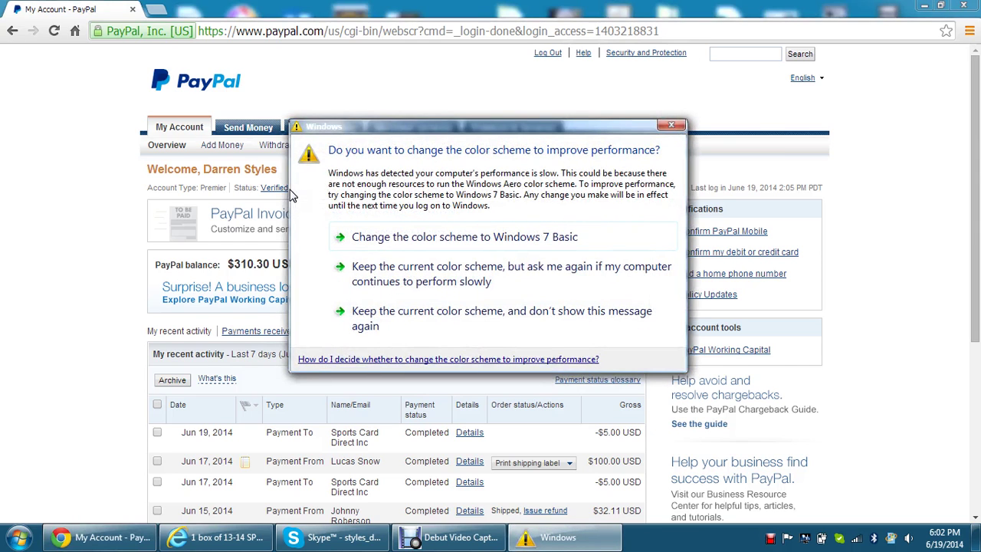
Dismiss the Windows colour-scheme prompt and show the profile's My selling tools down to shipping settings
click(670, 127)
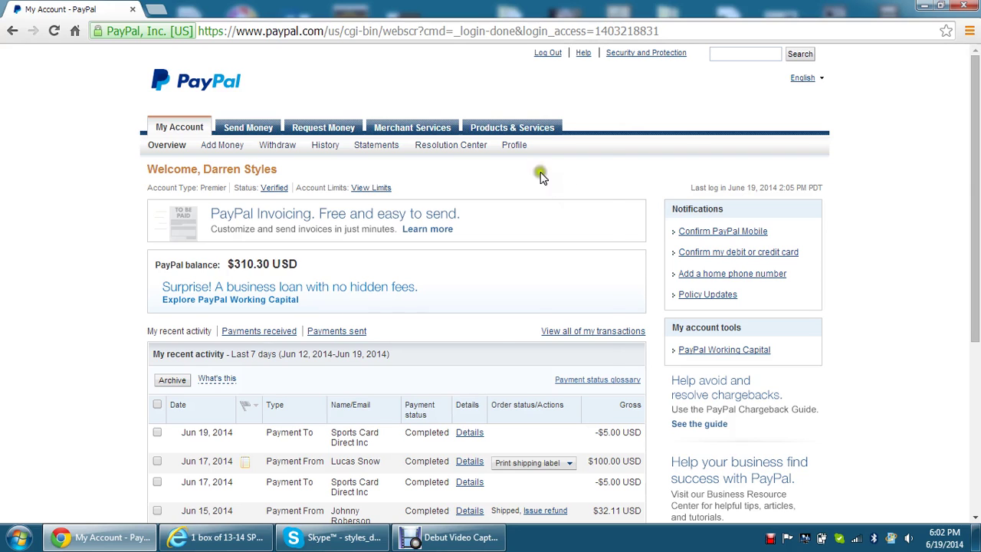
click(515, 147)
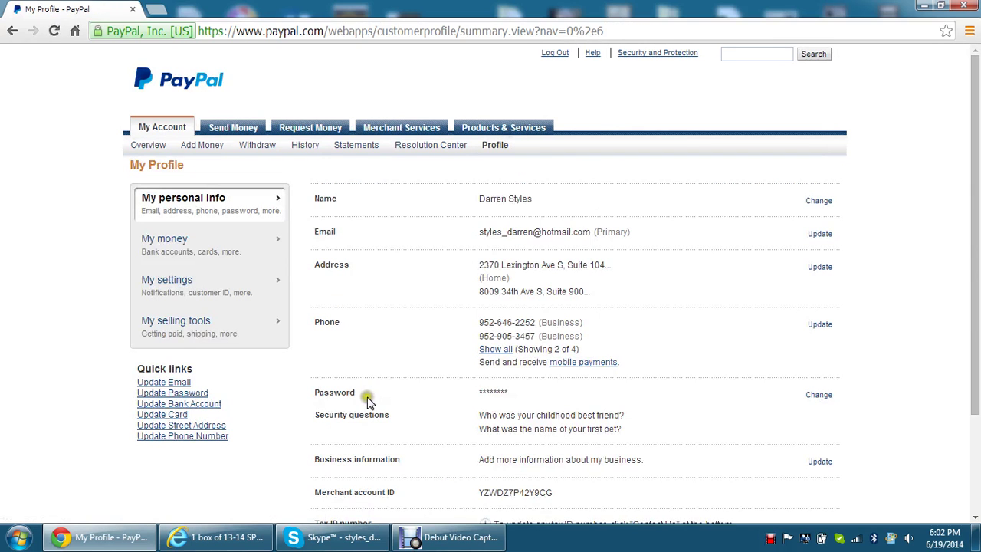
click(189, 325)
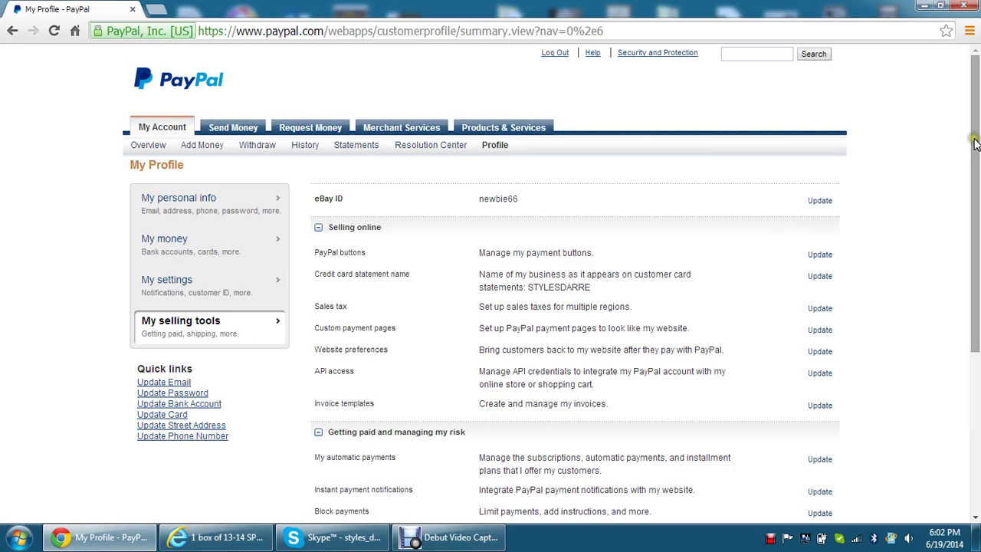
drag(974, 144, 973, 276)
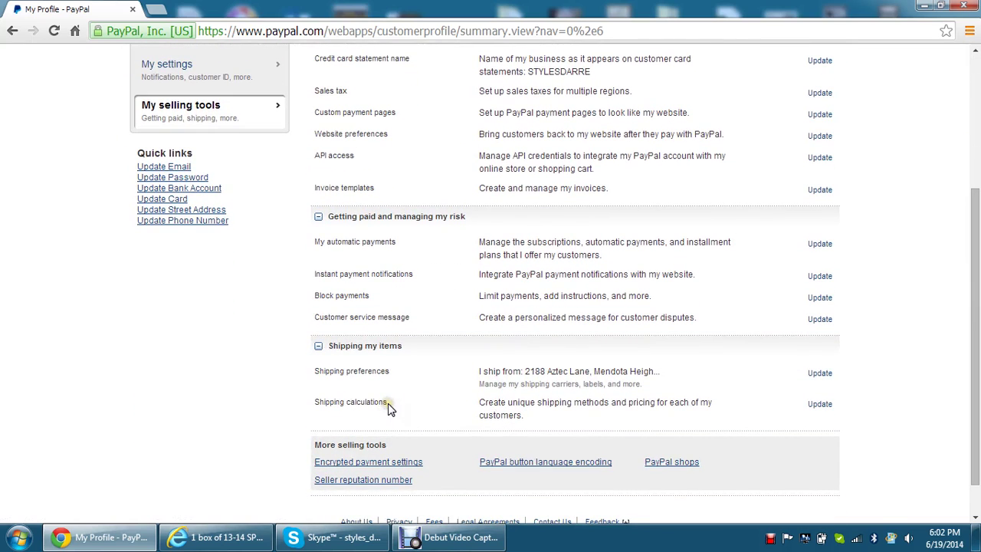
Open Shipping calculations and start editing the domestic Economy shipping method
click(818, 405)
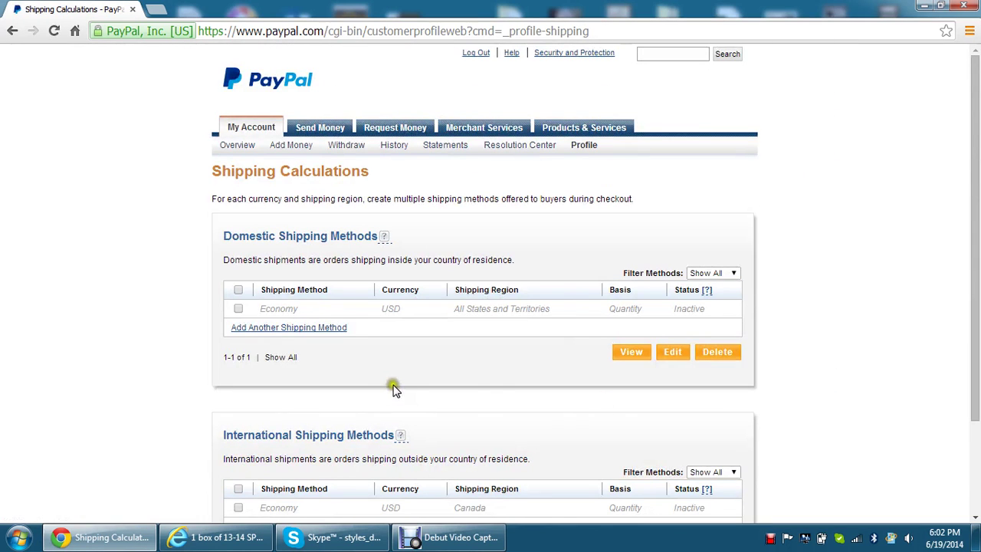
click(251, 309)
click(238, 309)
click(490, 350)
click(646, 353)
click(672, 353)
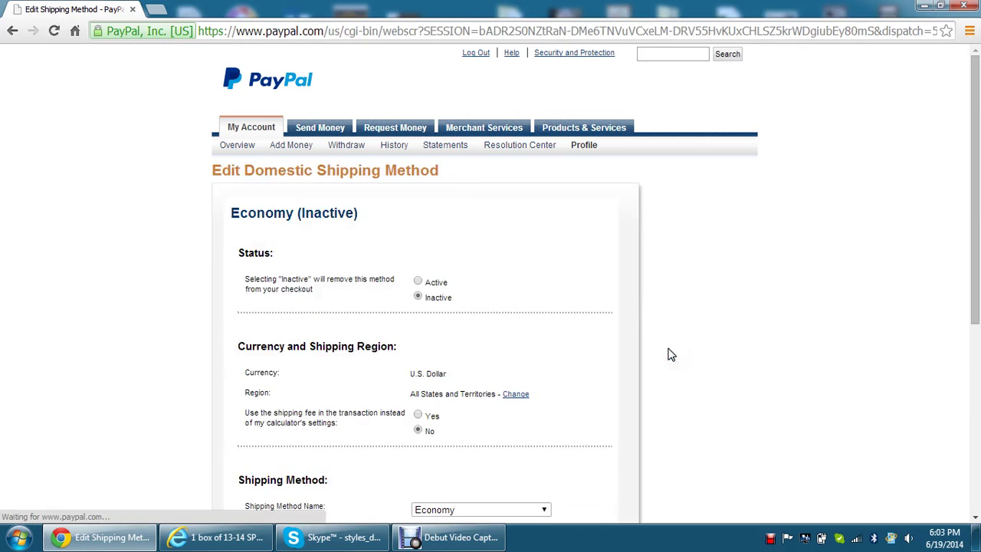
click(555, 334)
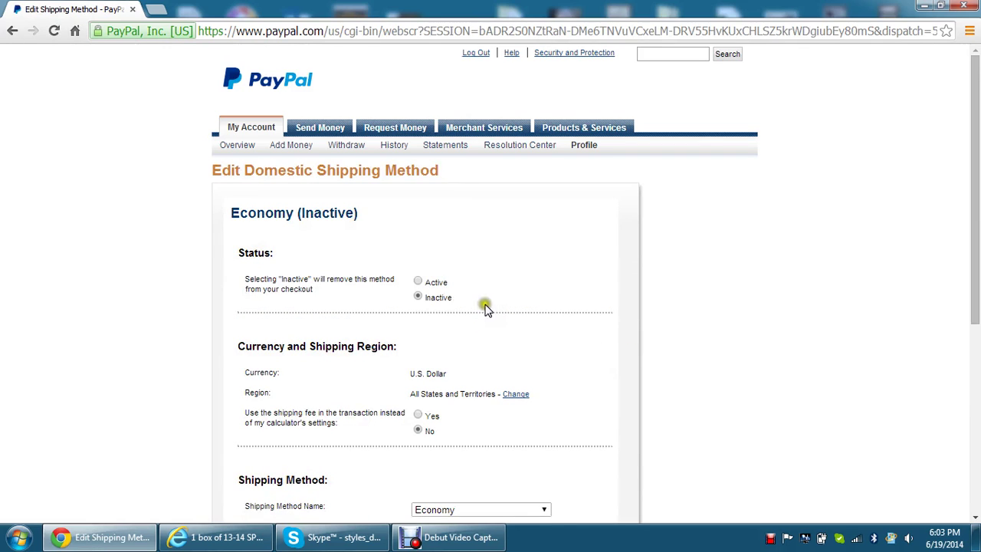
Set Economy to Active and review its rates: 1–3 $3.00, 4–6 $4.00, 7 and up $0.00
click(419, 281)
click(495, 288)
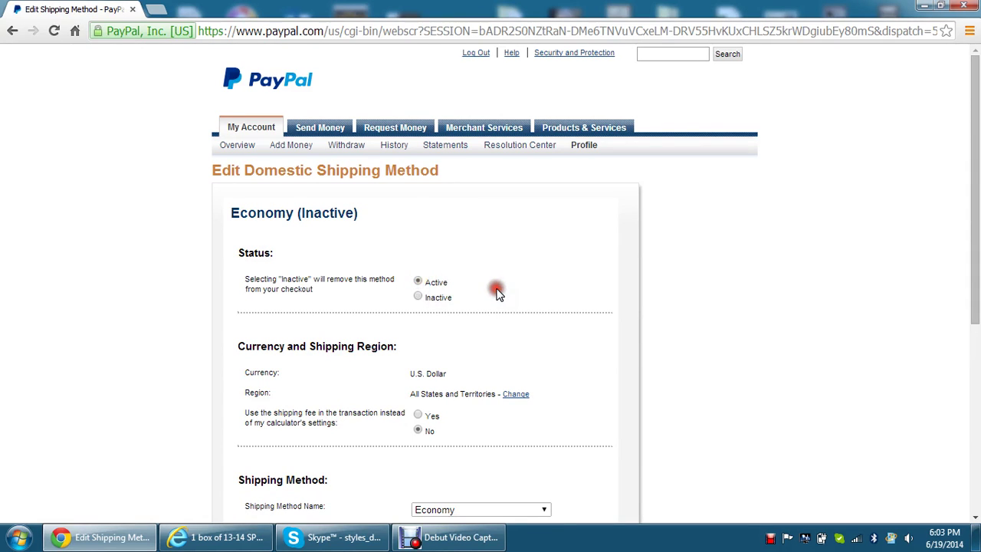
scroll(496, 291, down, 1)
scroll(497, 295, down, 1)
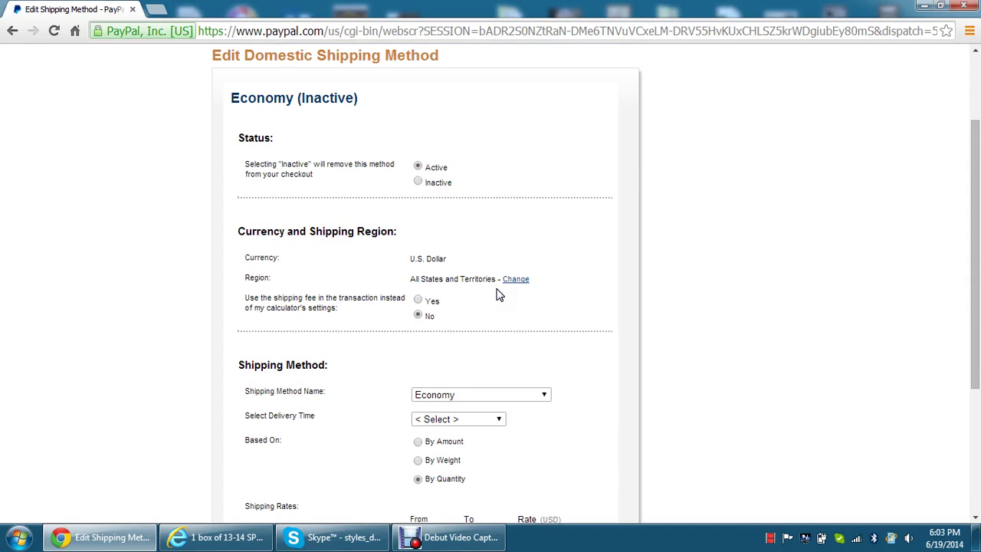
scroll(497, 295, down, 2)
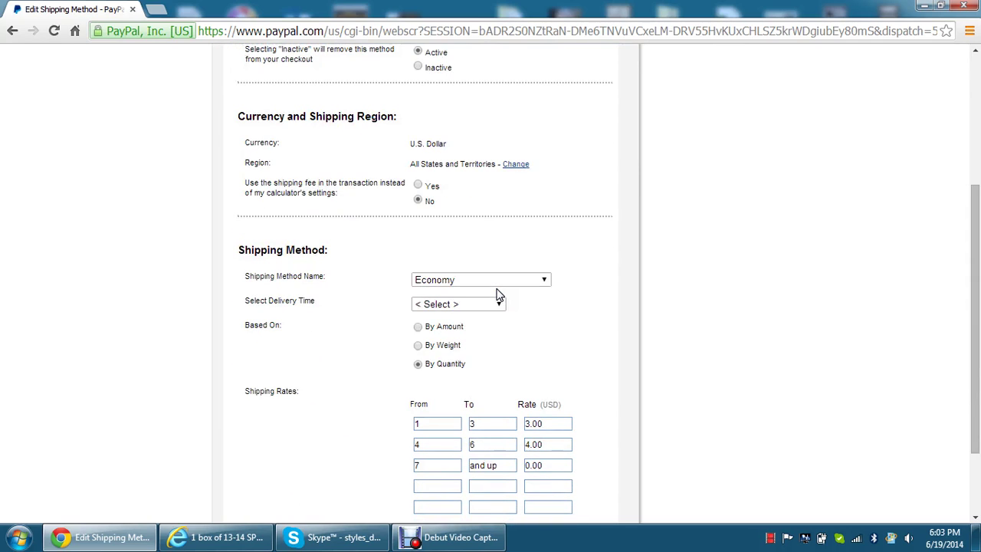
scroll(497, 293, down, 2)
click(487, 191)
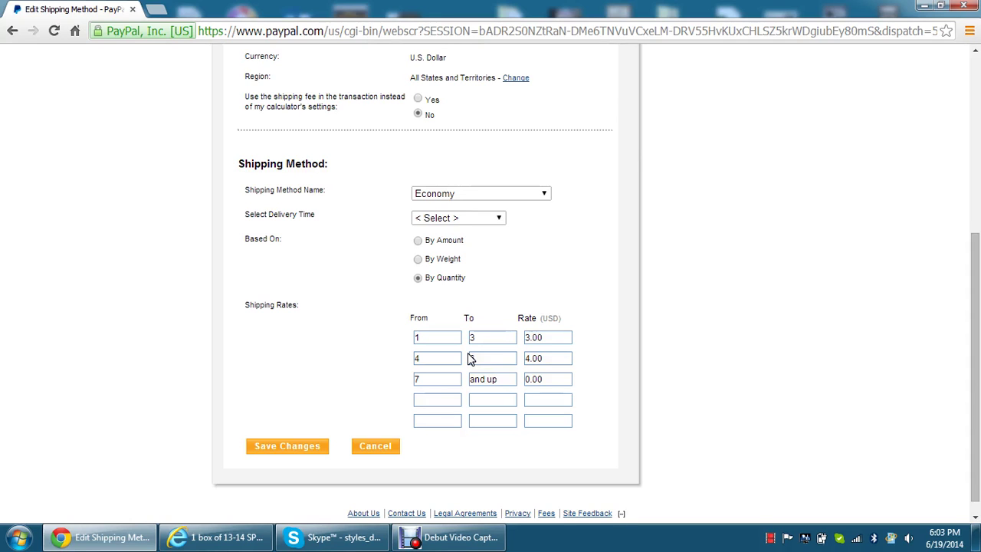
drag(975, 304, 965, 192)
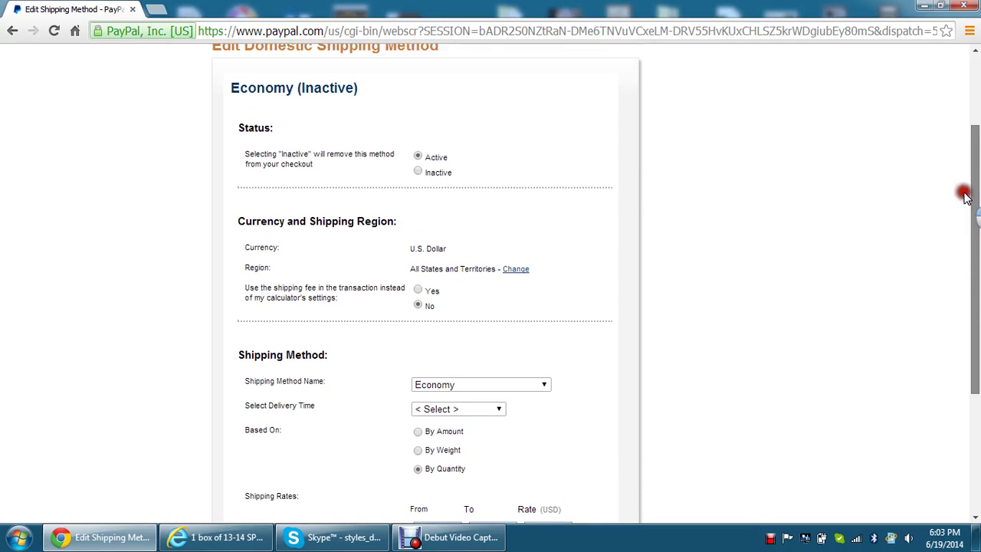
Switch domestic Economy back to Inactive, leave its quantity rates as they are, and save
click(418, 173)
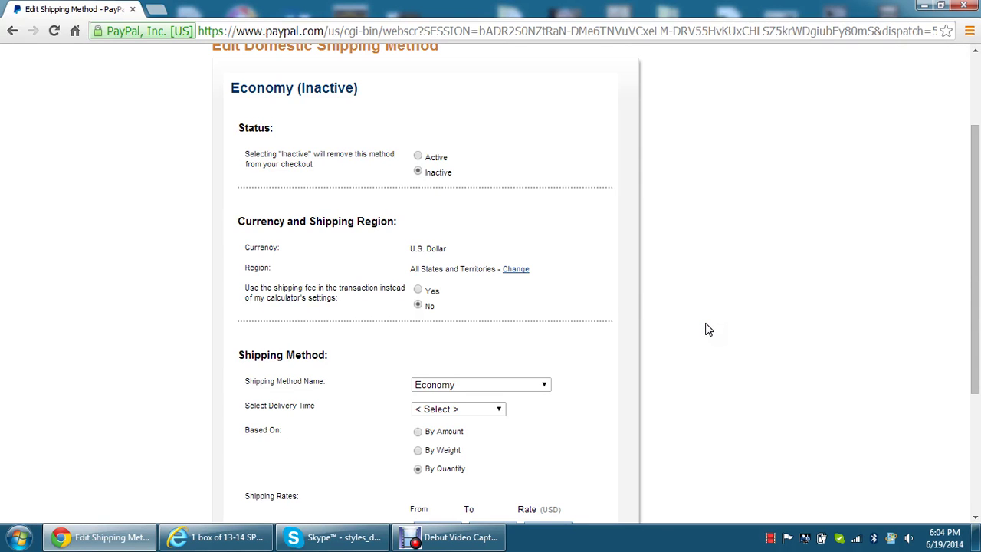
scroll(708, 329, down, 1)
scroll(708, 330, down, 2)
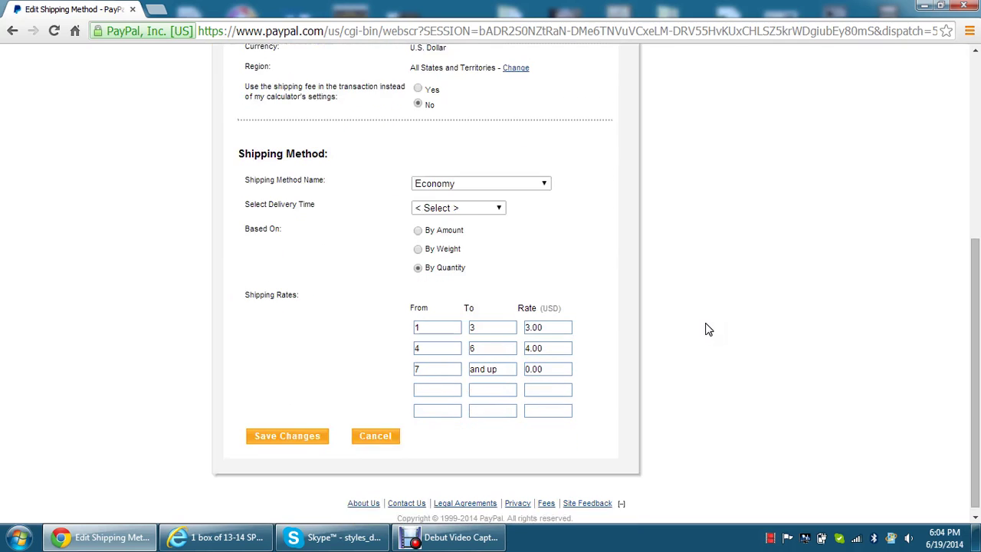
click(435, 328)
click(554, 328)
click(546, 348)
click(480, 348)
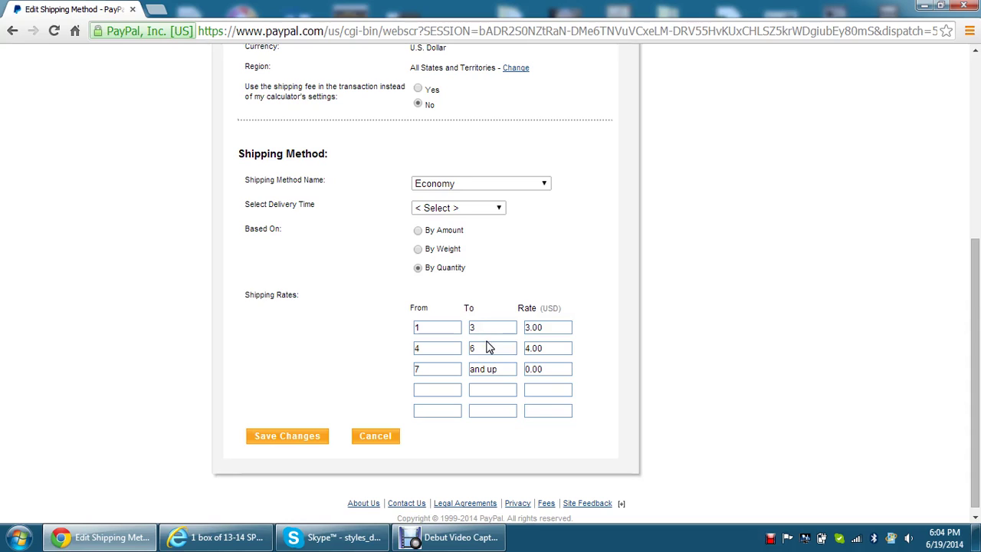
click(272, 439)
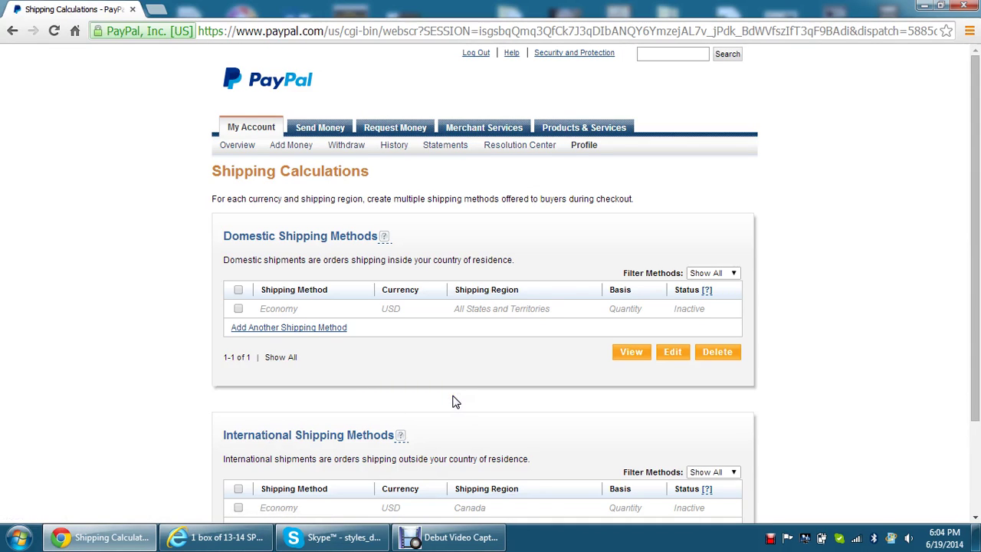
Select the Canada Economy international shipping method and open it on the edit page
scroll(452, 402, down, 2)
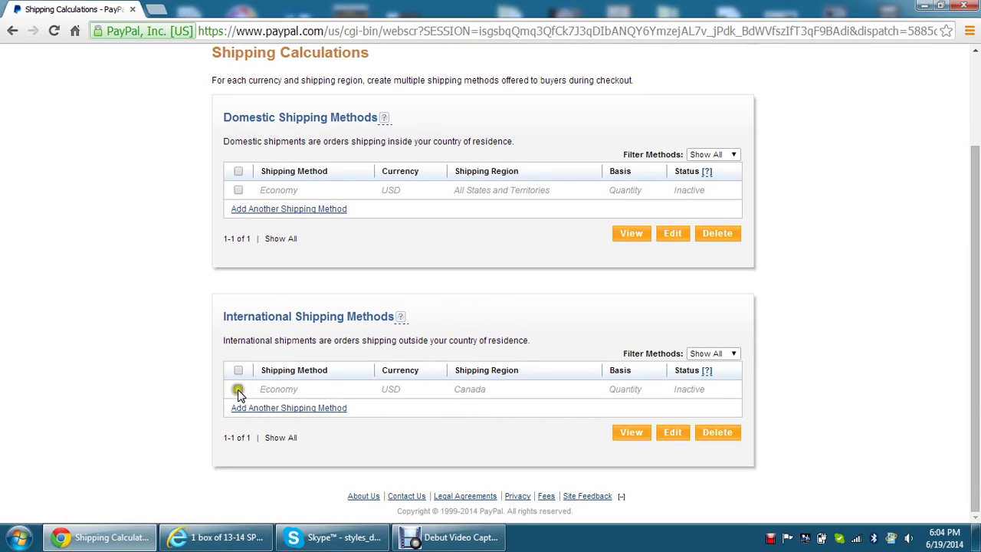
click(238, 389)
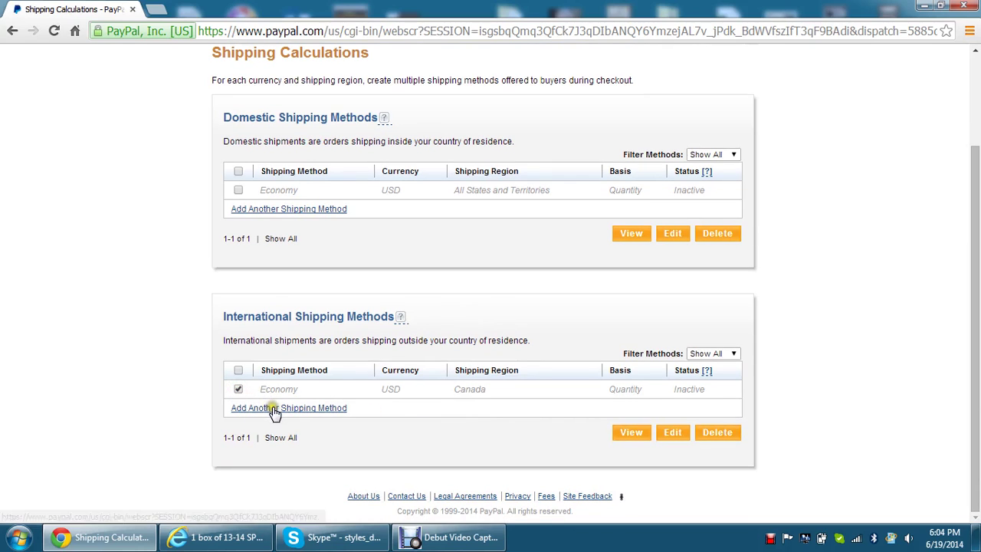
click(274, 410)
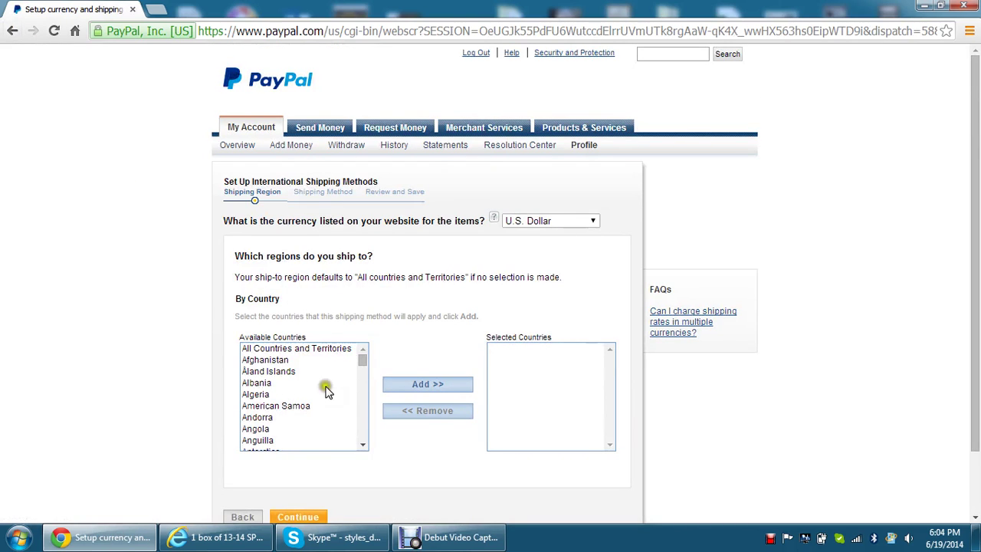
click(248, 519)
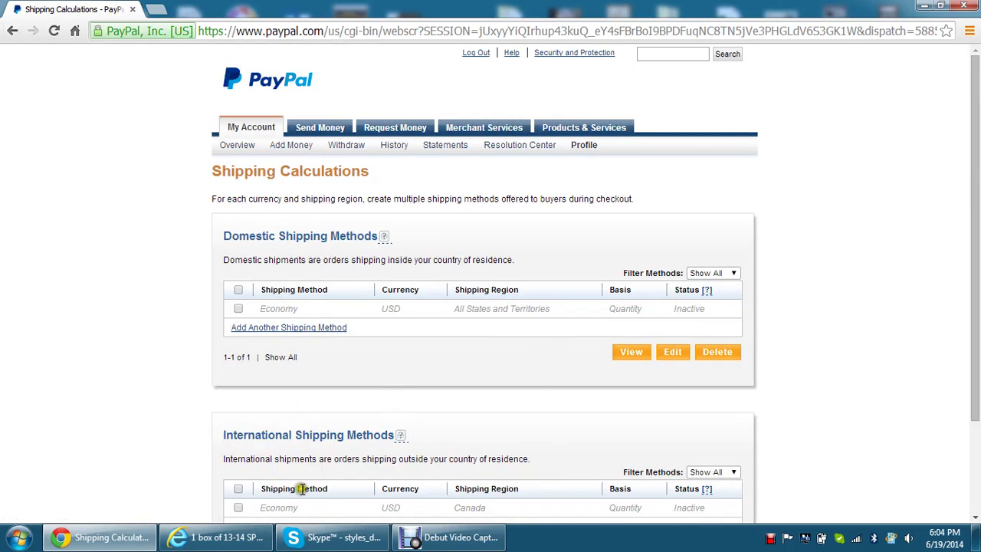
click(238, 508)
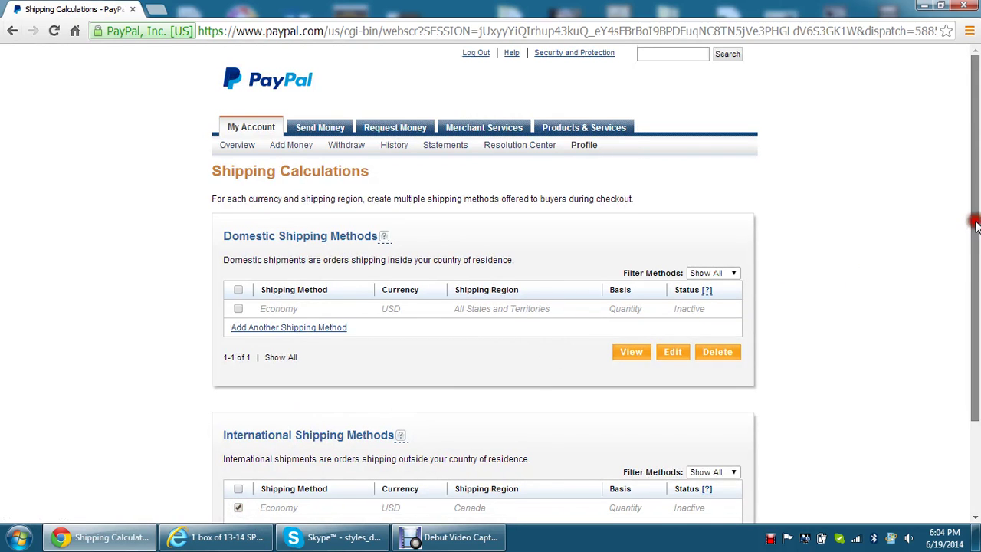
scroll(979, 230, down, 2)
click(668, 434)
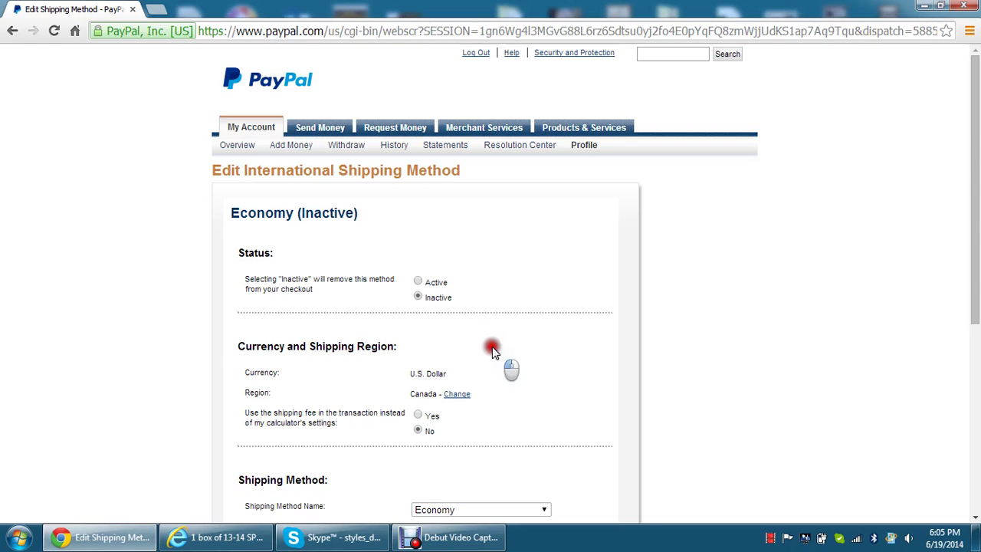
Change the first rate row from 'and up' to 1–8 items at $8.00
scroll(492, 351, down, 3)
scroll(493, 349, down, 1)
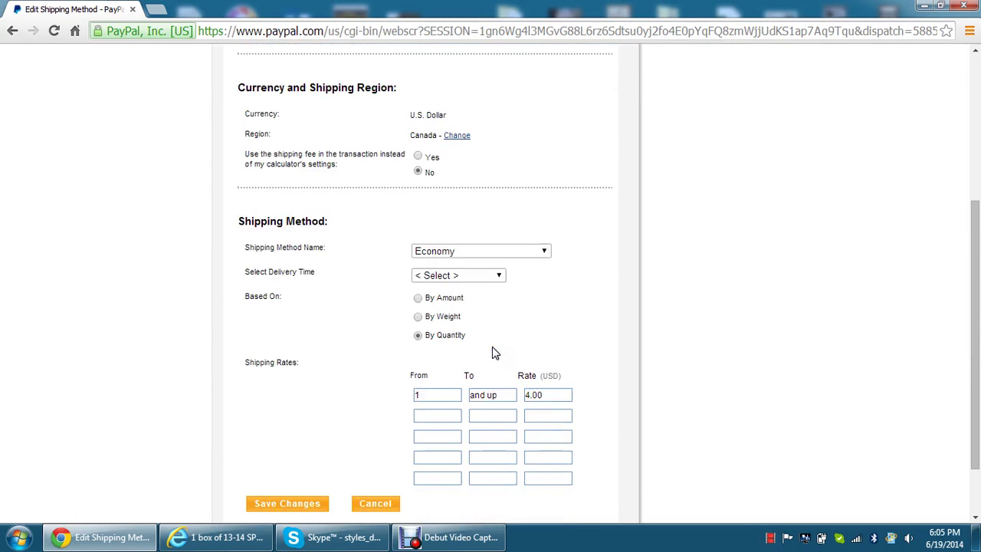
click(416, 397)
click(472, 396)
drag(473, 398, 502, 397)
key(BackSpace)
text(8)
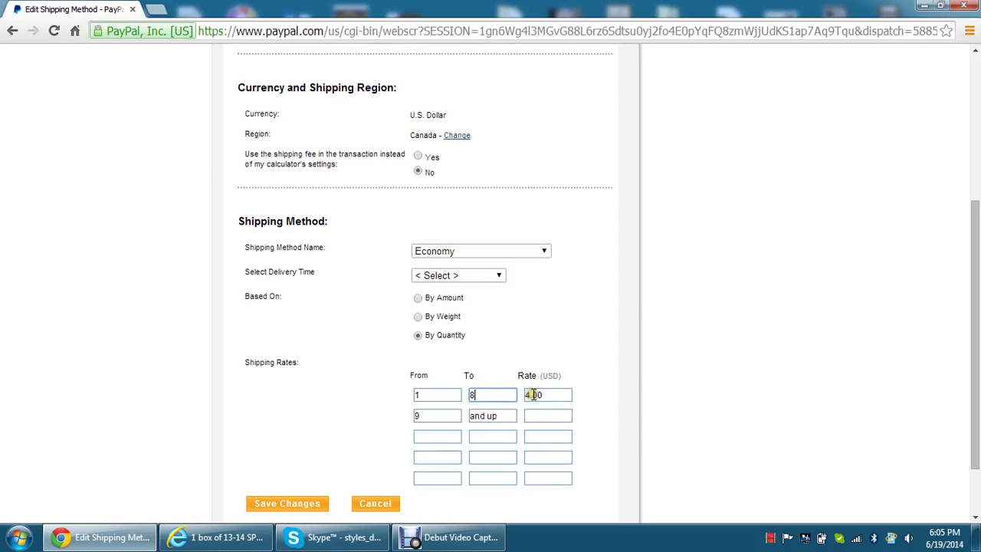
drag(535, 395, 527, 397)
text(8)
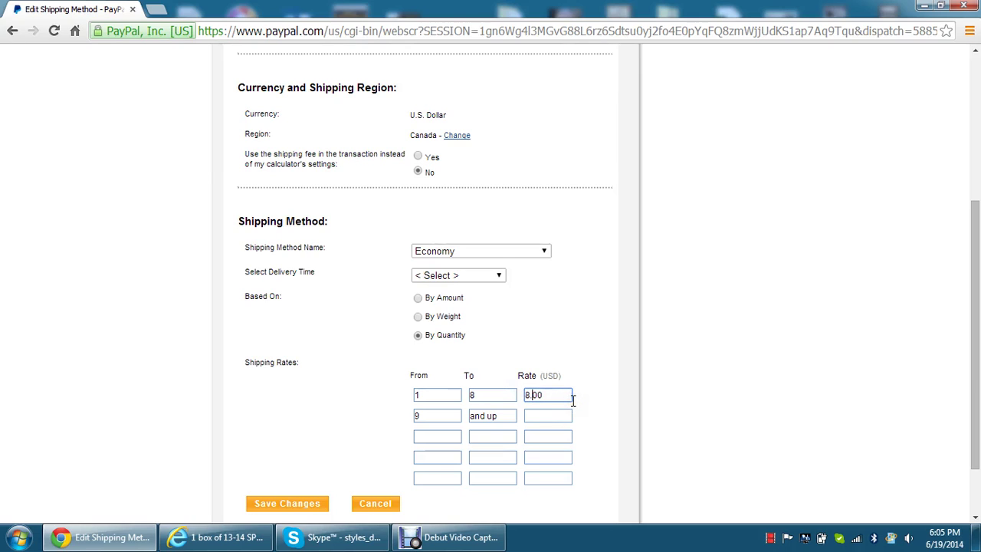
click(666, 411)
Enter $0.00 for 9 and up and save the Canada Economy rates
click(545, 414)
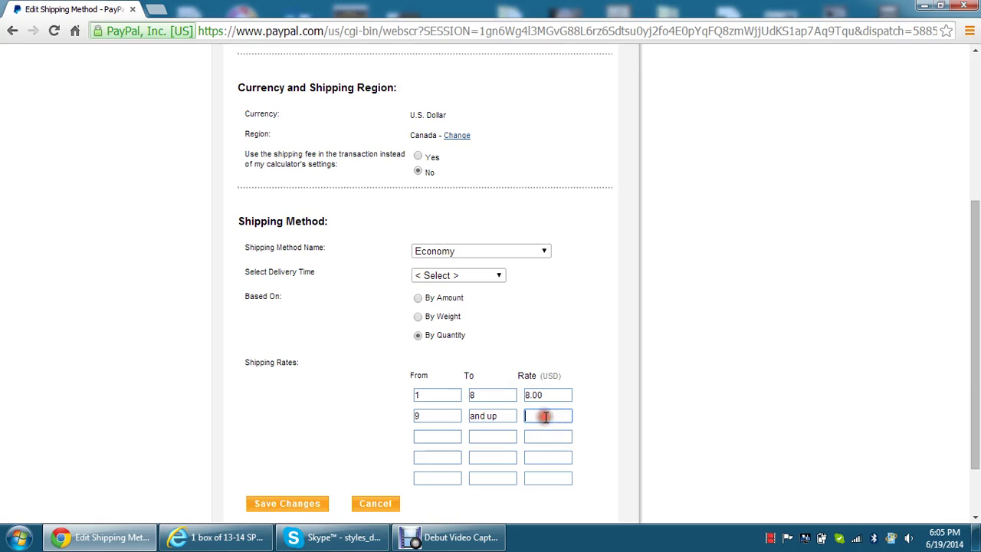
text(0.)
click(287, 504)
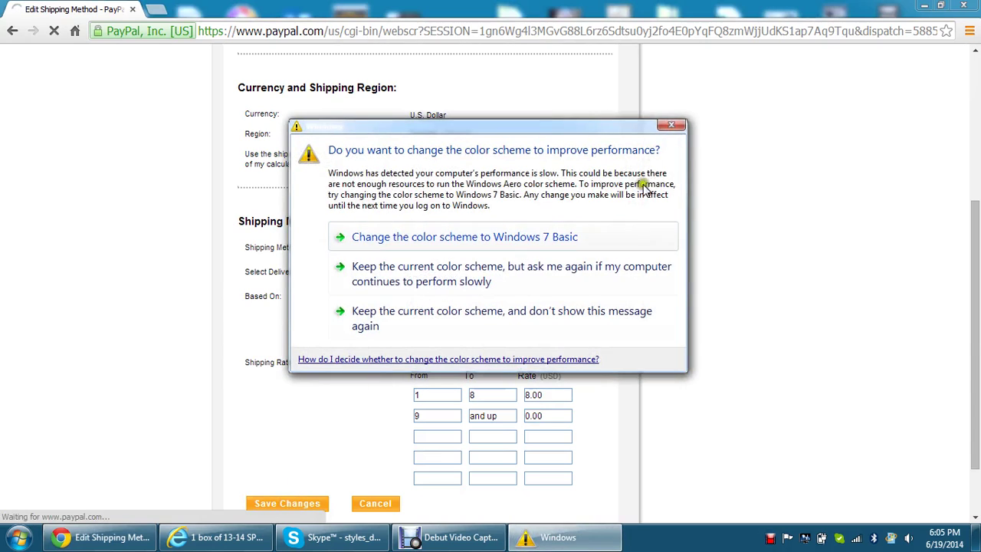
click(673, 128)
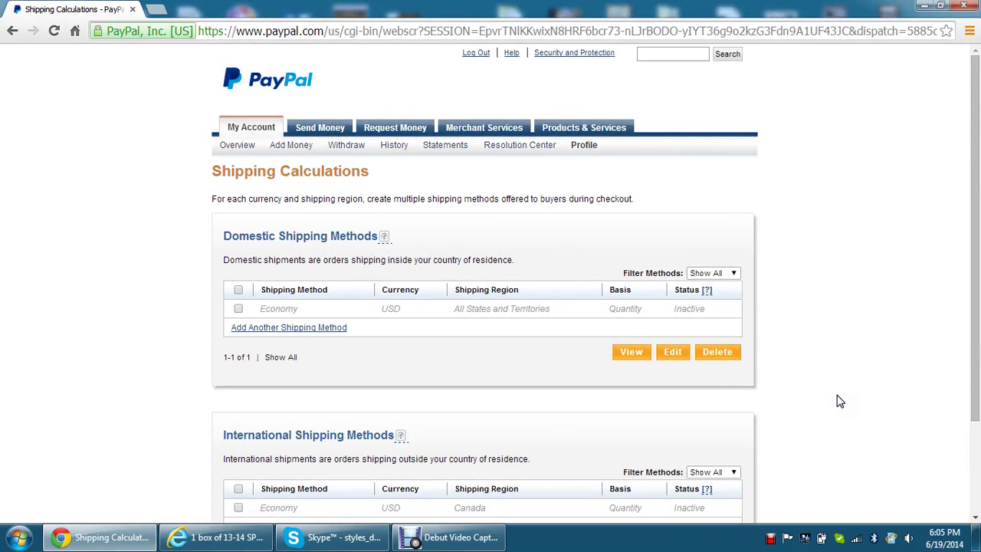
Return through Profile to the Shipping Calculations page, then go to the account Overview
mouse_move(551, 151)
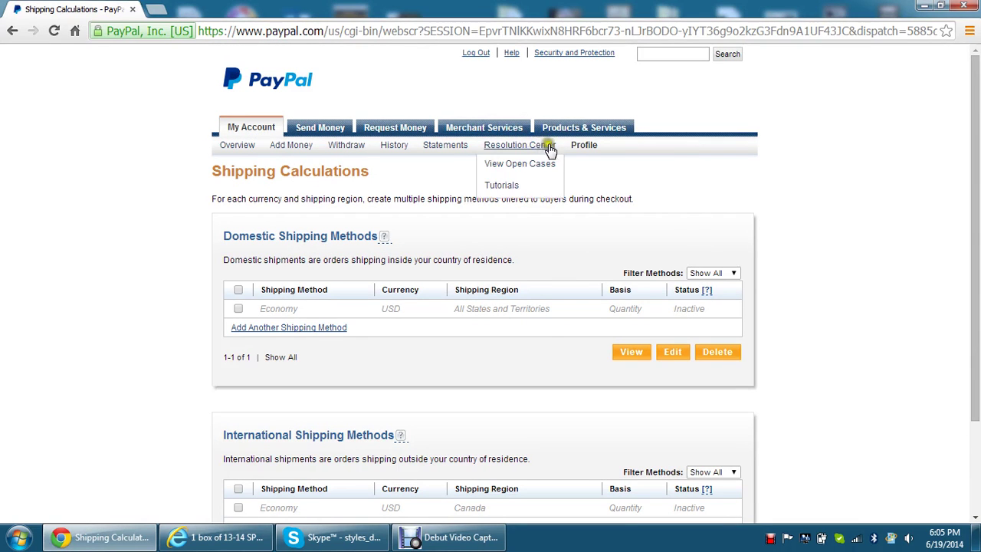
click(582, 145)
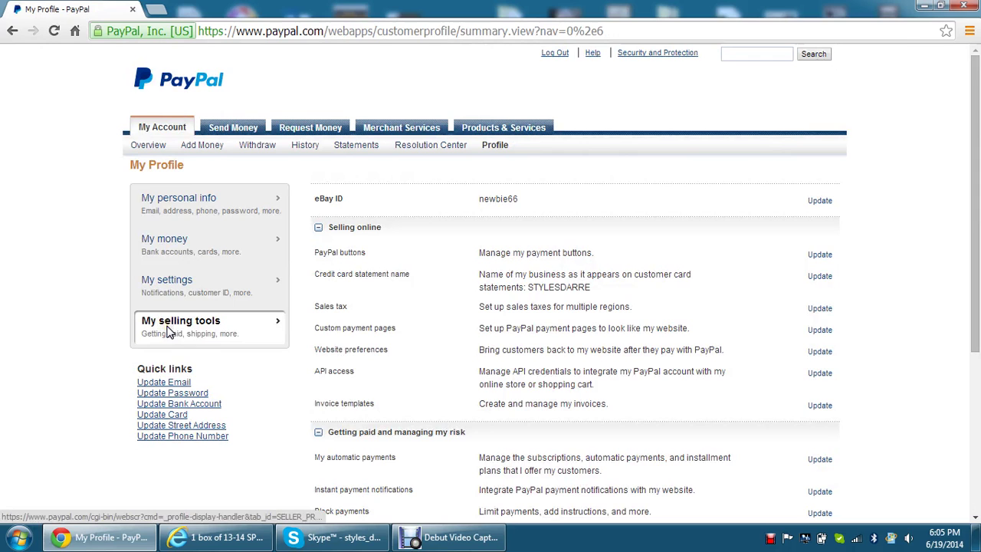
drag(974, 220, 972, 361)
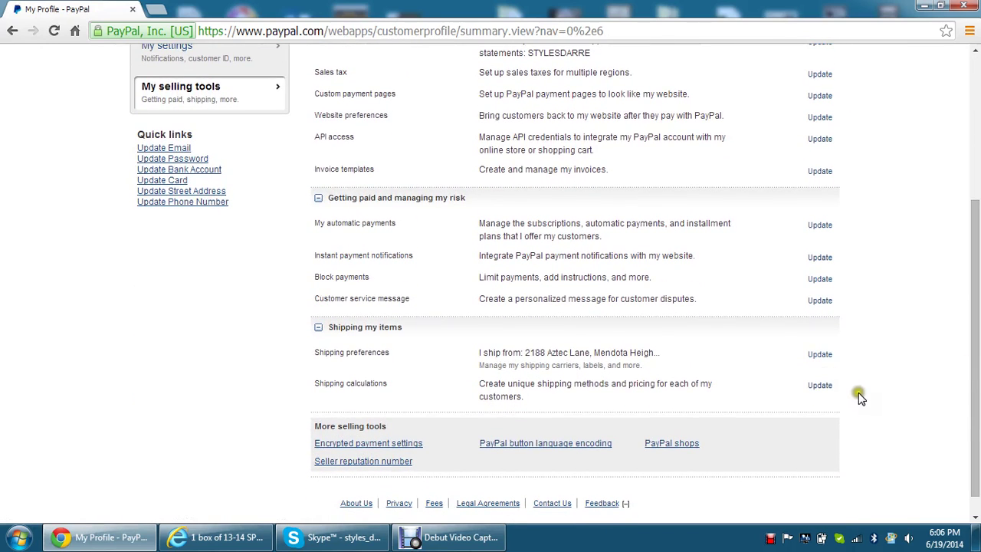
click(822, 386)
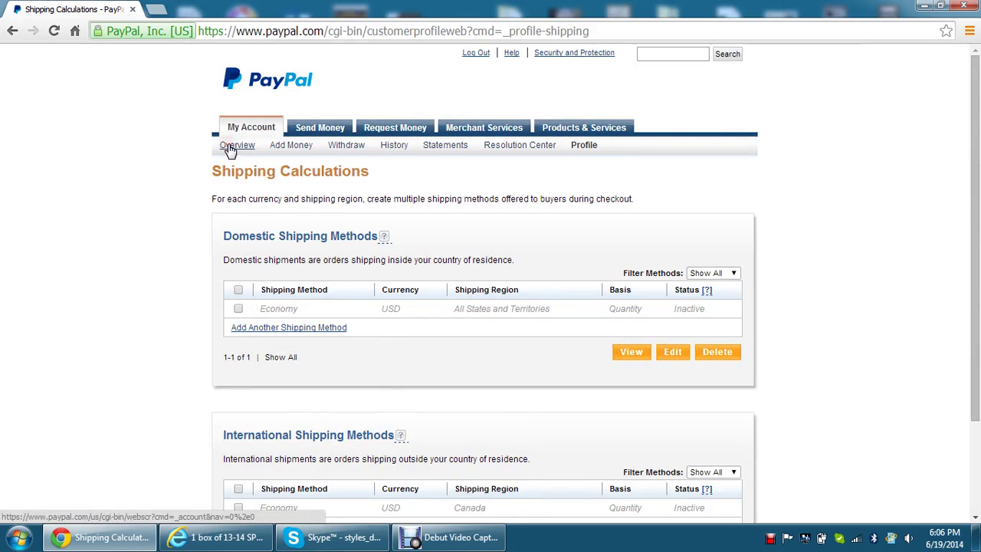
click(230, 150)
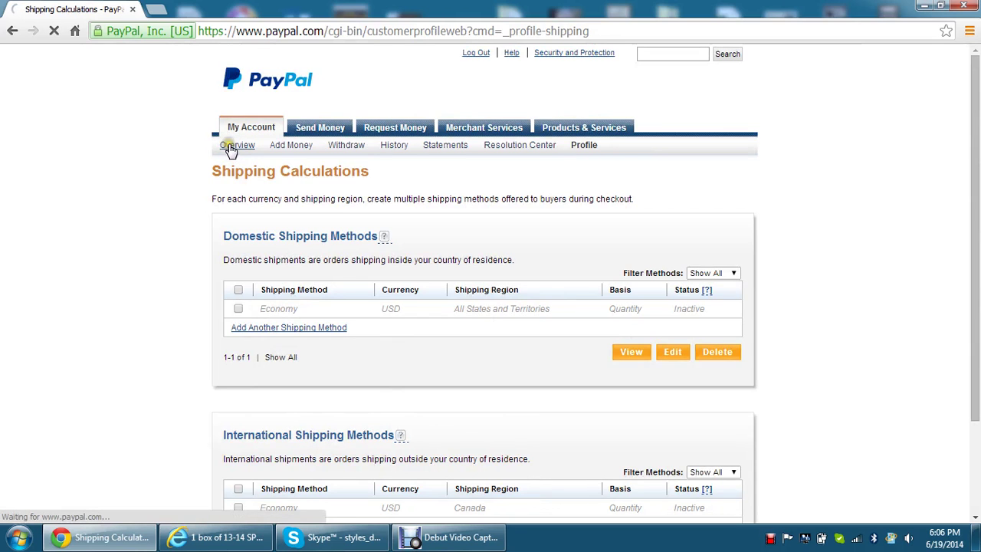